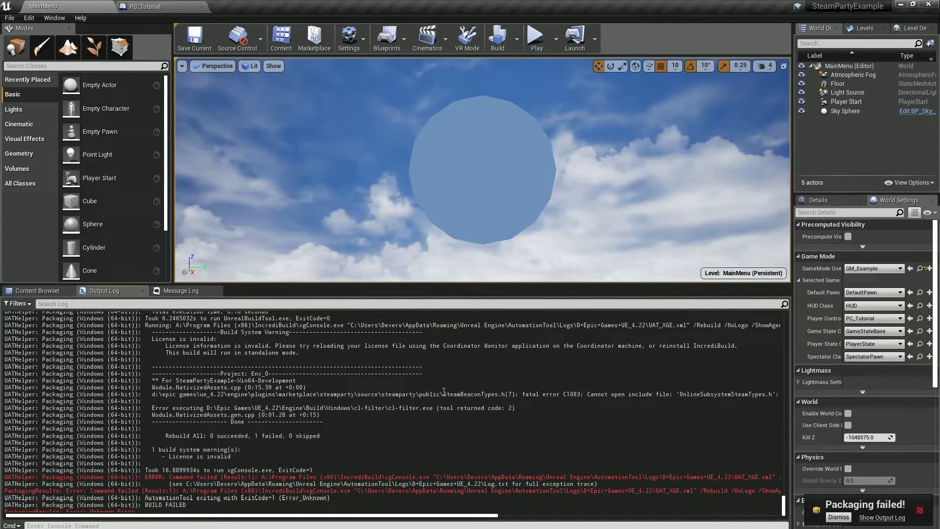
# In Project Settings > Packaging, set Blueprint nativization to Inclusive after briefly trying Exclusive.
pyautogui.scroll(2, 457, 414)
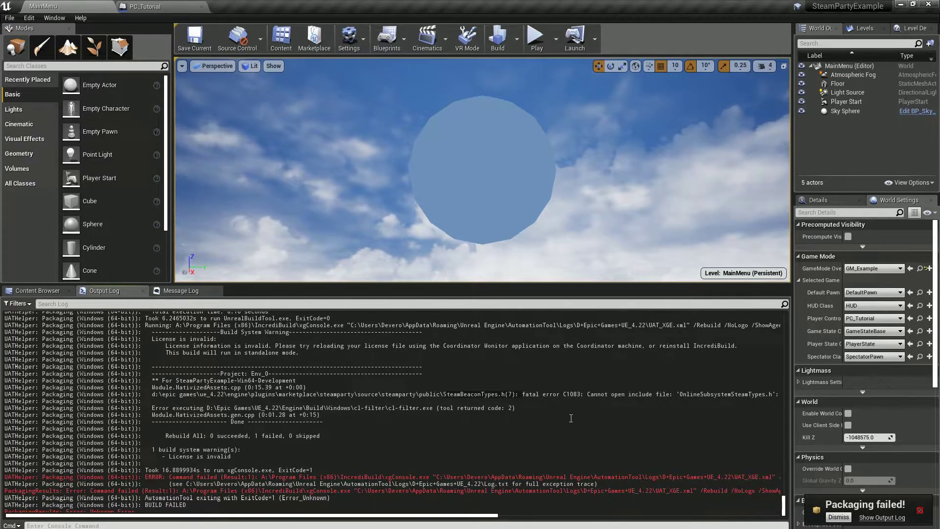
pyautogui.moveTo(492, 516)
pyautogui.mouseDown()
pyautogui.moveTo(608, 516)
pyautogui.moveTo(484, 516)
pyautogui.mouseUp()
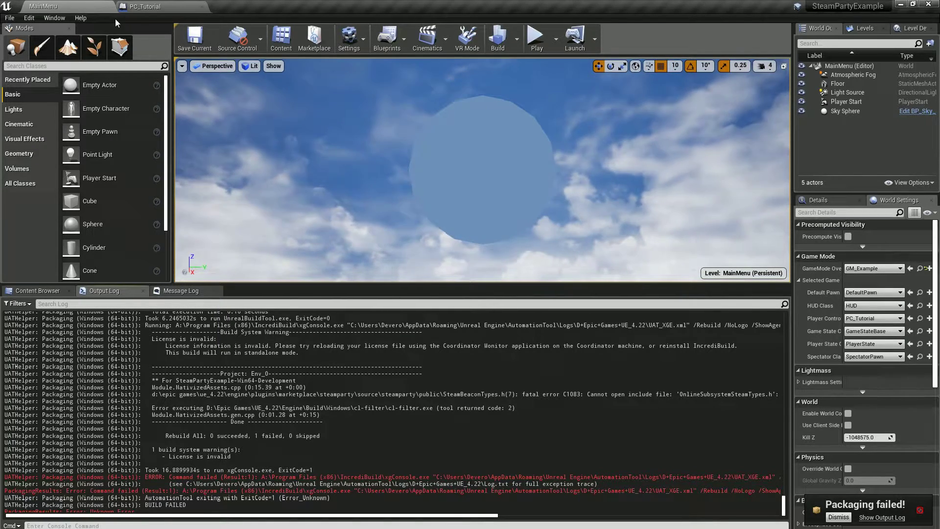
pyautogui.click(29, 18)
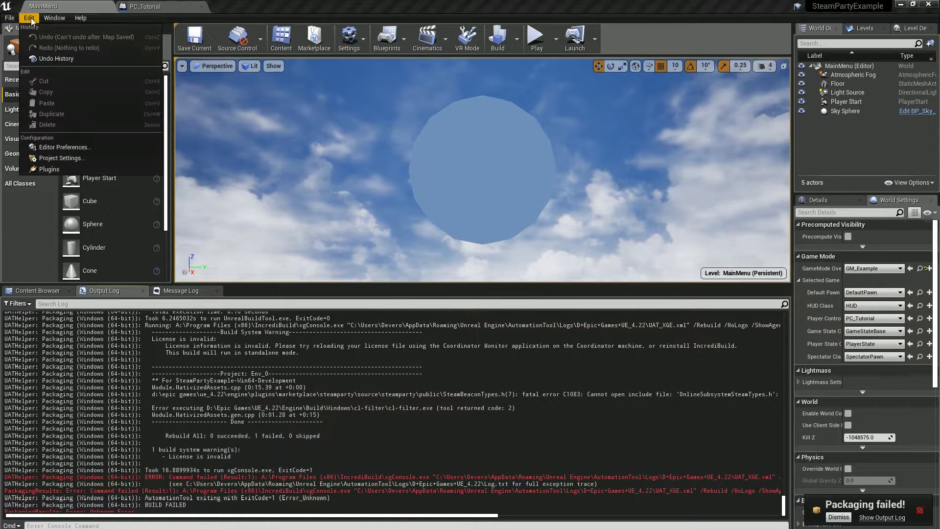
pyautogui.click(66, 162)
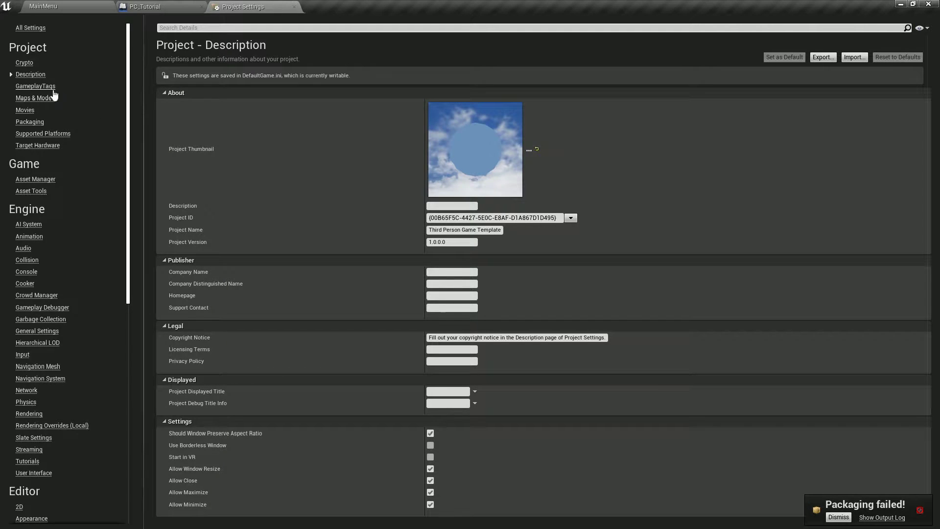
pyautogui.click(35, 123)
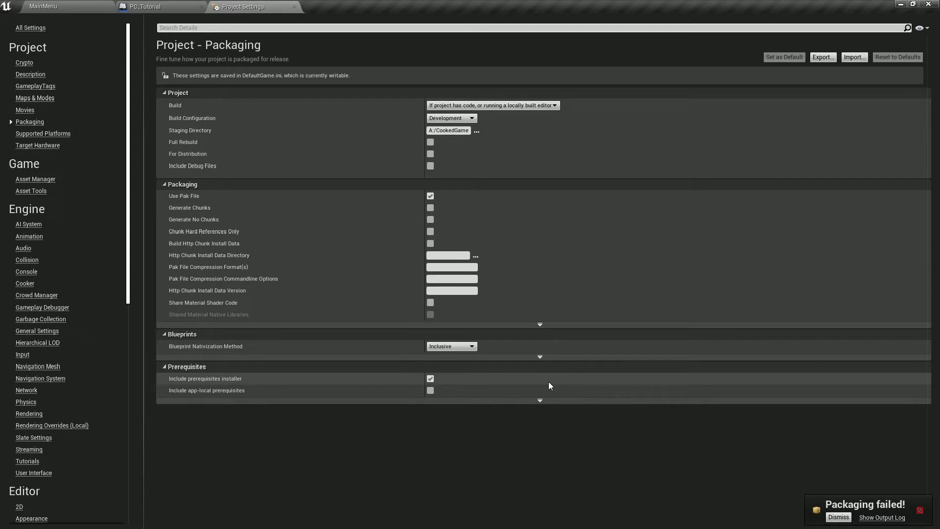
pyautogui.click(540, 357)
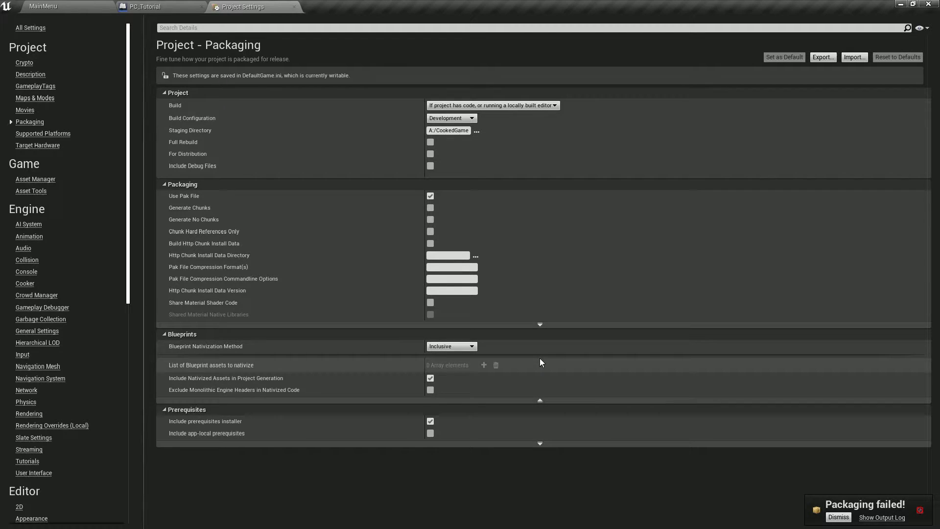
pyautogui.click(473, 347)
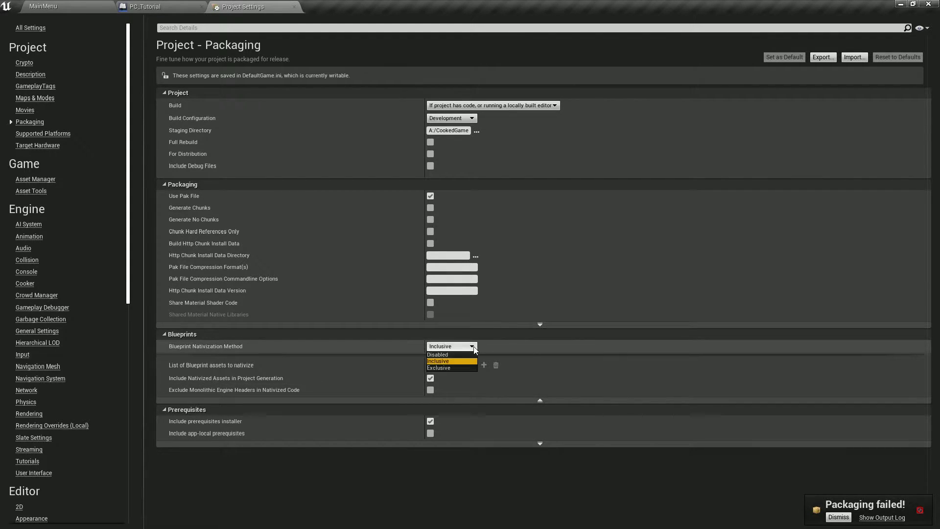
pyautogui.click(459, 368)
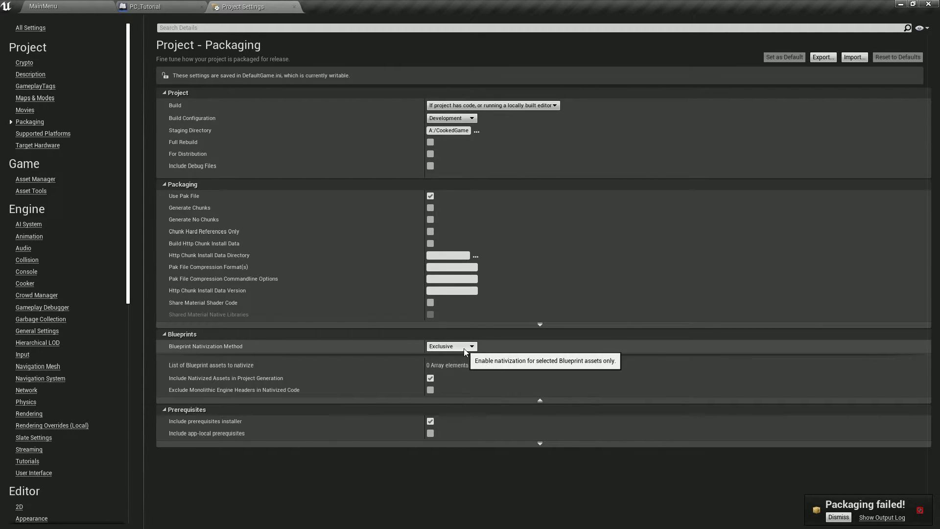
pyautogui.click(463, 349)
pyautogui.click(458, 360)
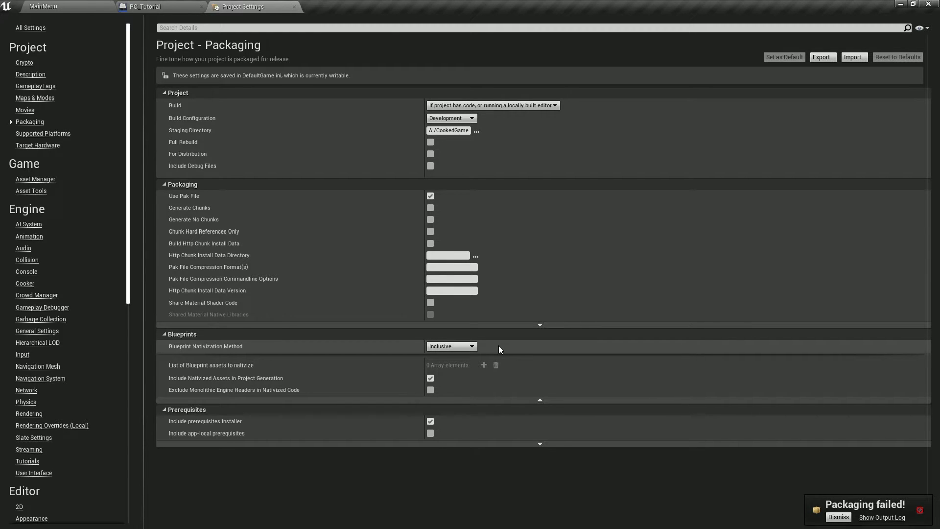
# Open DefaultEditor.ini from the project's Config folder in Notepad++.
pyautogui.click(901, 5)
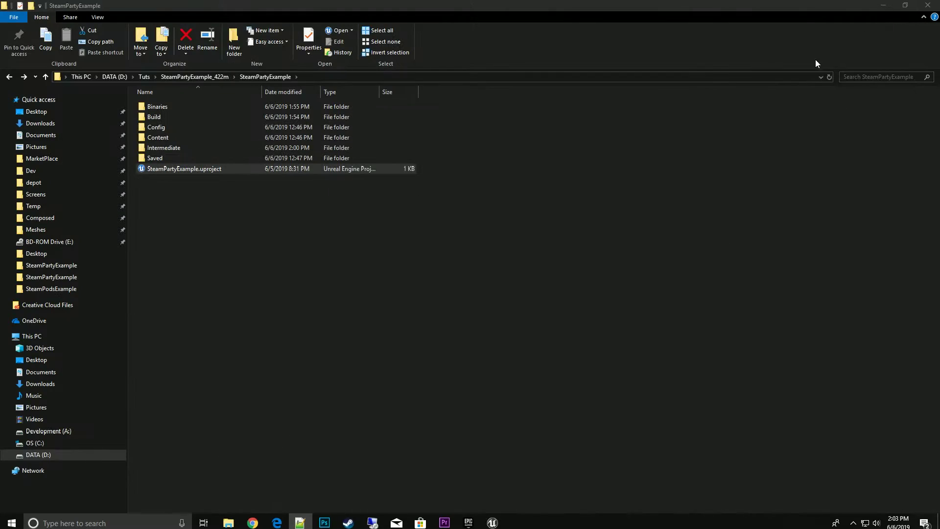
pyautogui.doubleClick(192, 128)
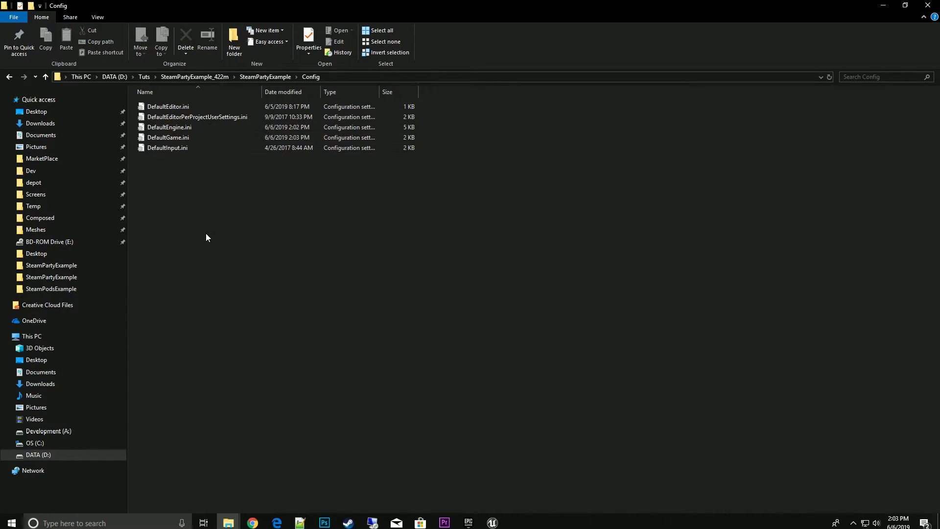
pyautogui.rightClick(189, 107)
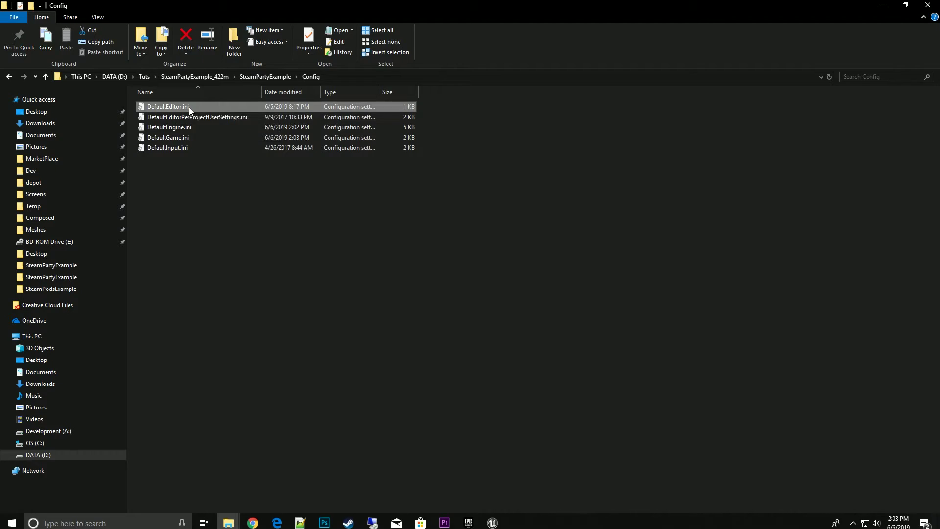
pyautogui.click(221, 148)
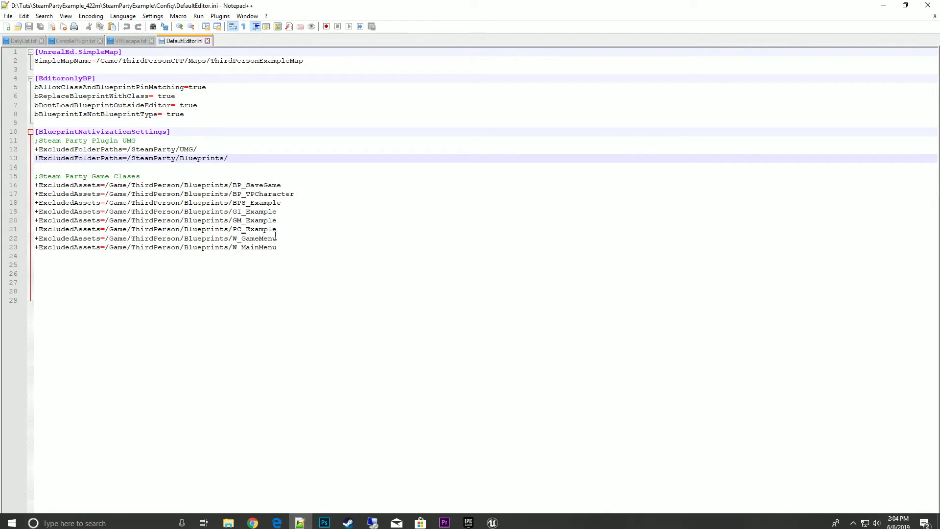
# Check the end of the W_MainMenu exclusion on line 23, then restore the Notepad++ window.
pyautogui.click(288, 248)
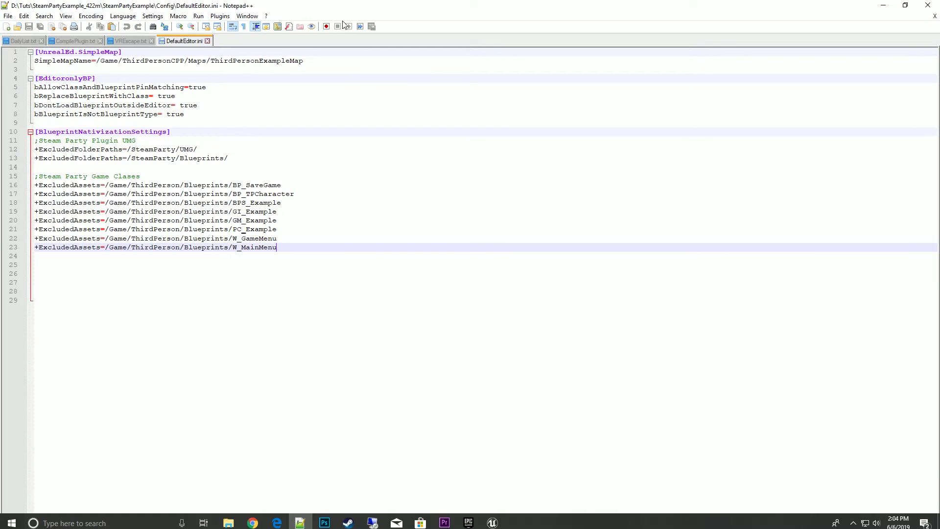
pyautogui.moveTo(363, 8); pyautogui.dragTo(574, 51)
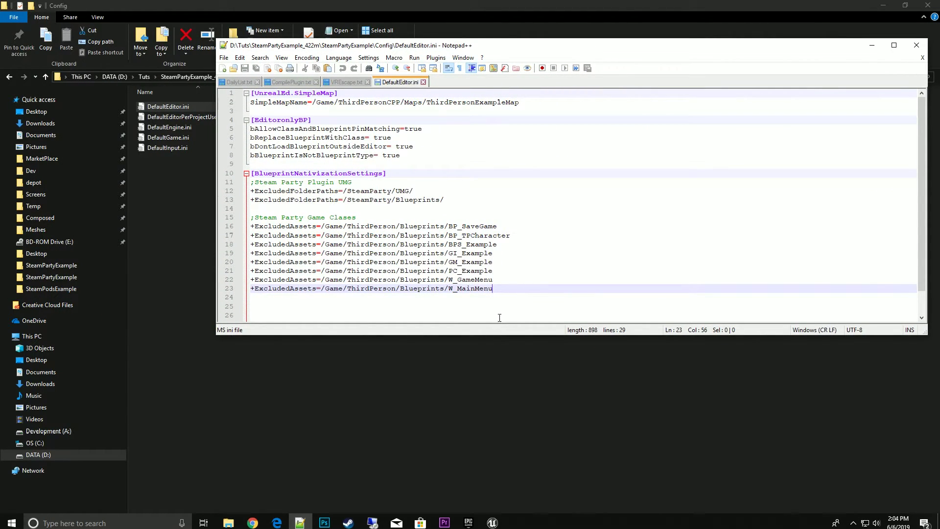
# Duplicate the W_MainMenu exclusion line as line 24, renaming it to PC_Tutorial.
pyautogui.hotkey('shift', 'Home')
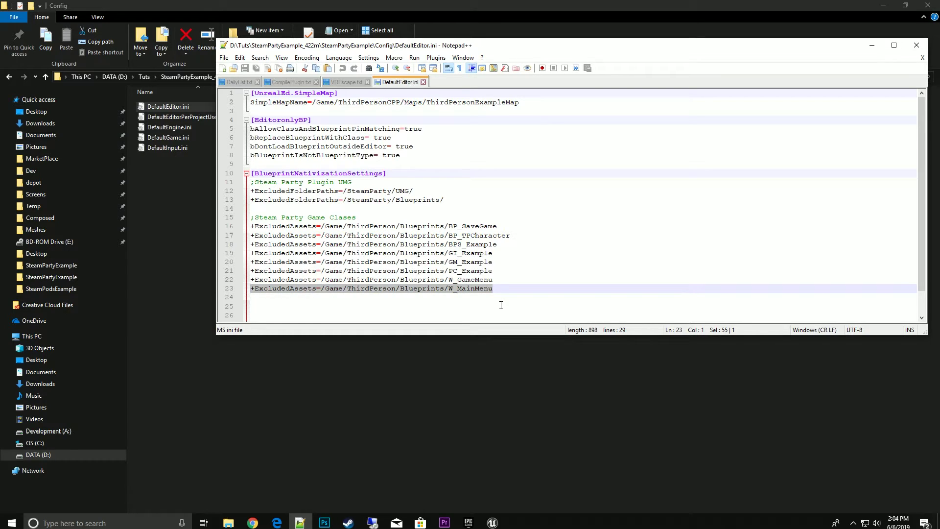
pyautogui.hotkey('ctrl', 'c')
pyautogui.press('End')
pyautogui.press('Return')
pyautogui.hotkey('ctrl', 'v')
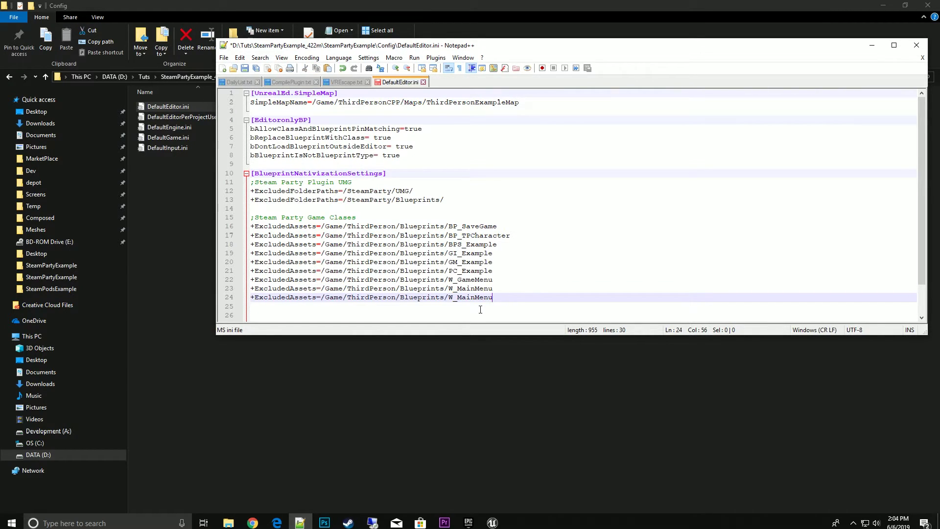
pyautogui.moveTo(449, 297); pyautogui.dragTo(493, 298)
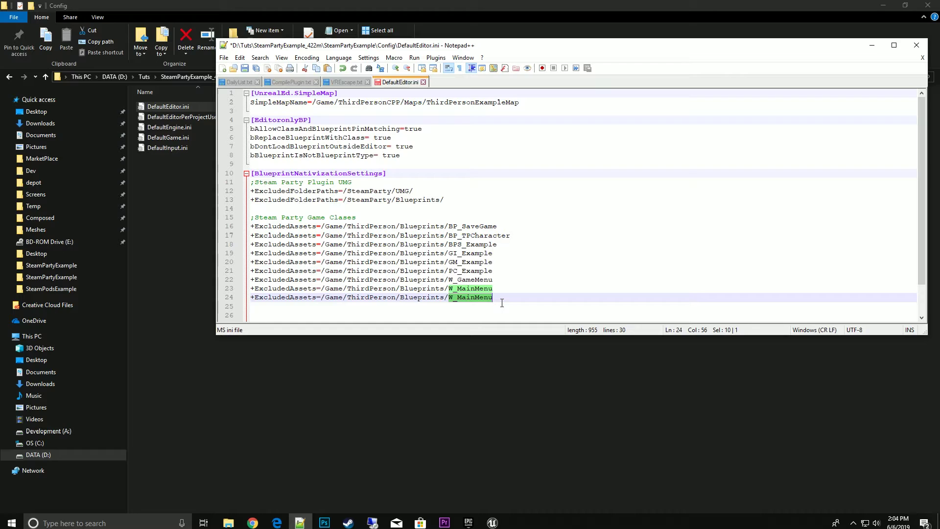
pyautogui.write('PC')
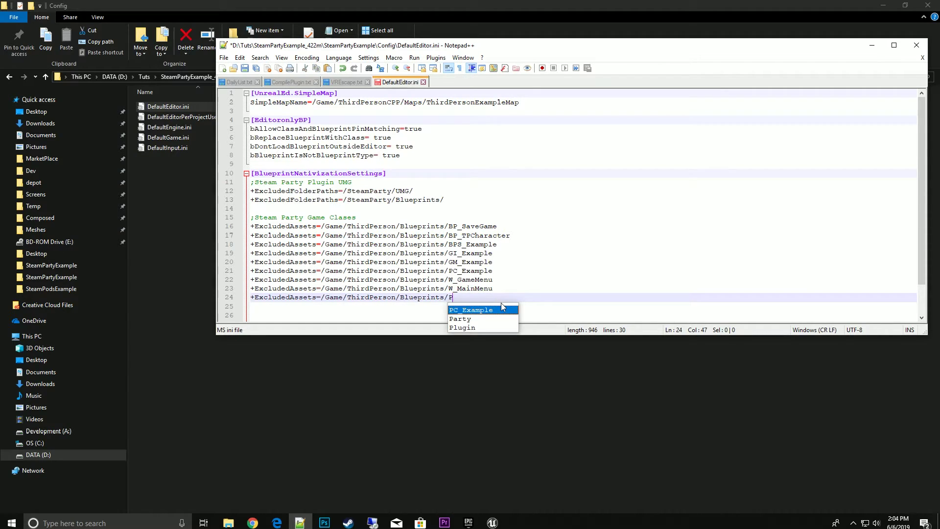
pyautogui.press('Escape')
pyautogui.write('_')
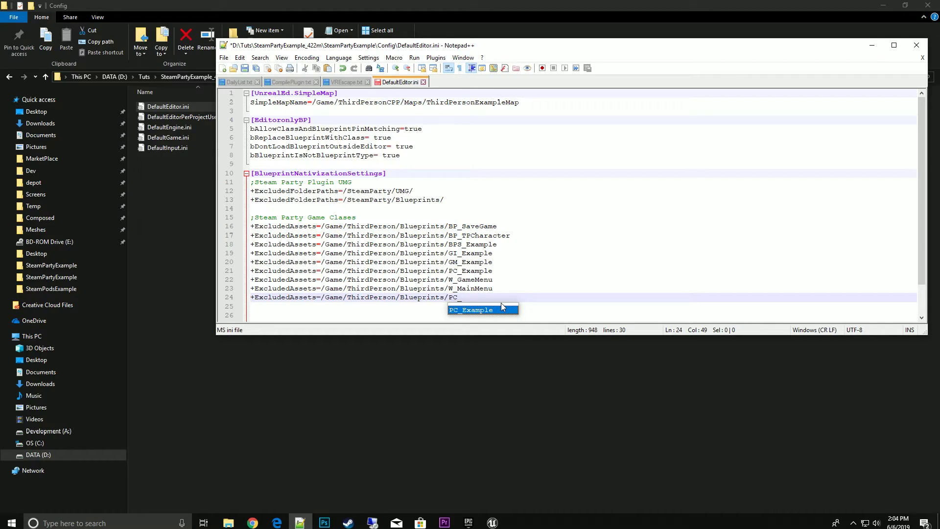
pyautogui.write('Tutorial')
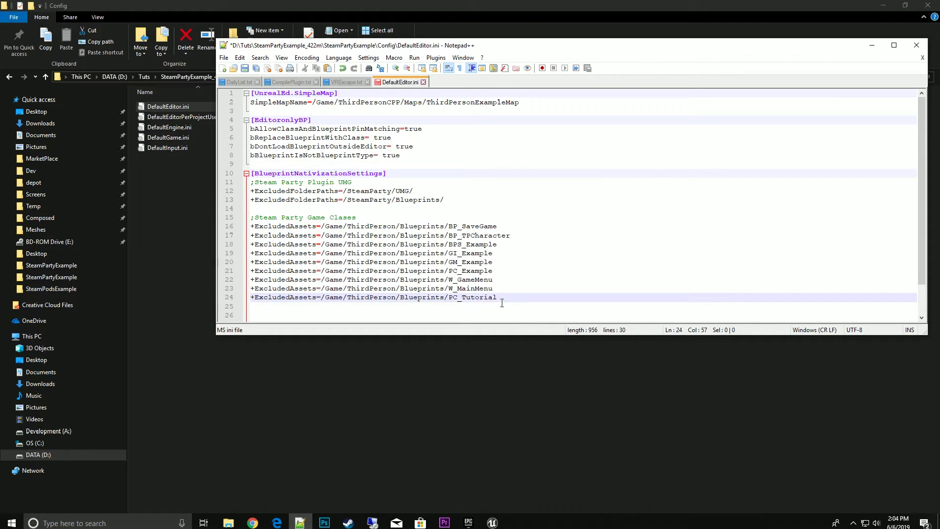
pyautogui.press('Return')
pyautogui.moveTo(512, 48); pyautogui.dragTo(939, 98)
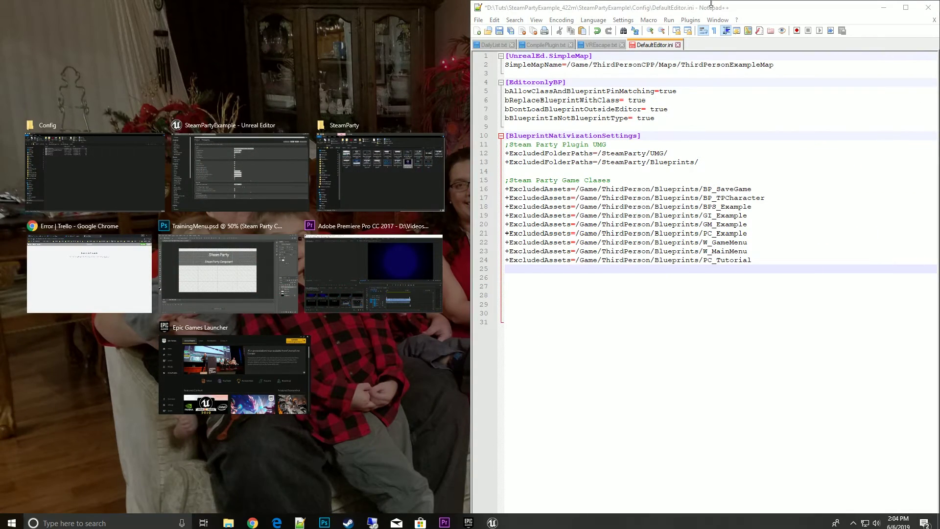
pyautogui.moveTo(711, 4); pyautogui.dragTo(573, 27)
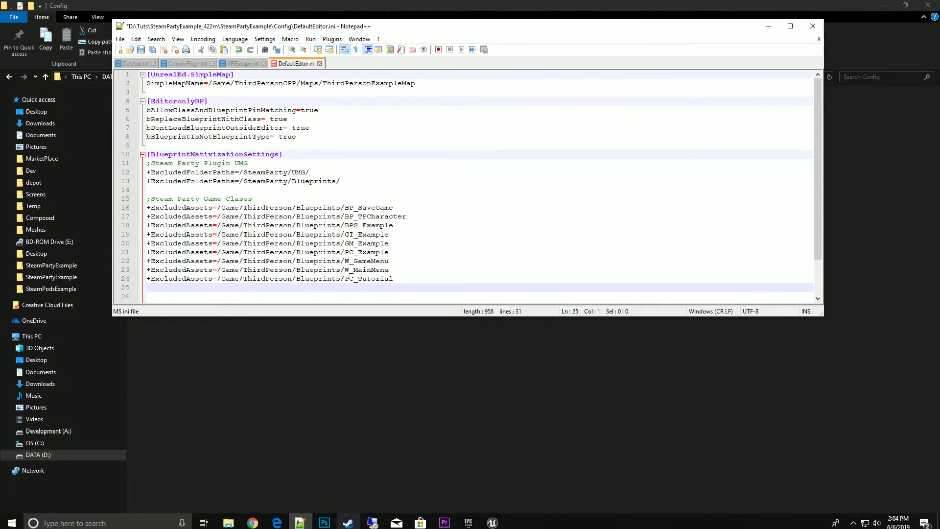
# Verify the PC_Tutorial asset name in Content > ThirdPerson > Blueprints without renaming it.
pyautogui.click(492, 522)
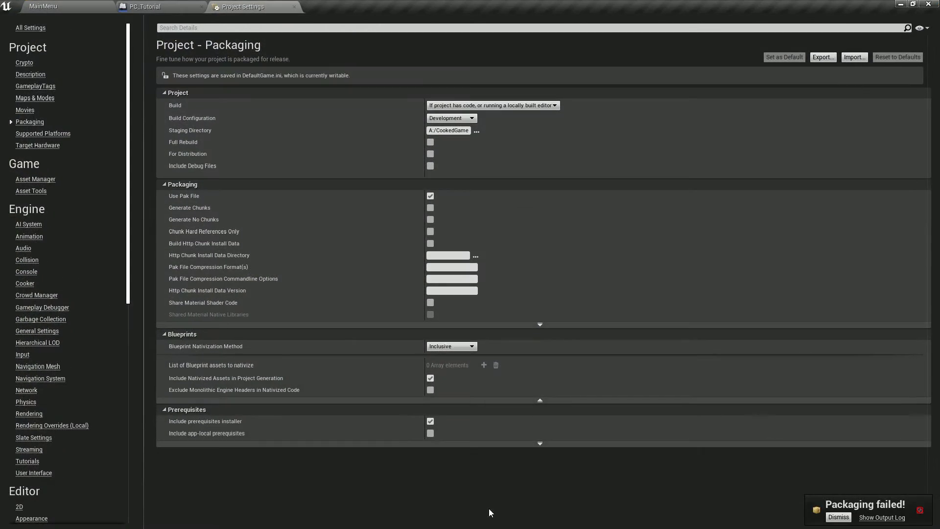
pyautogui.click(143, 7)
pyautogui.click(44, 7)
pyautogui.click(39, 291)
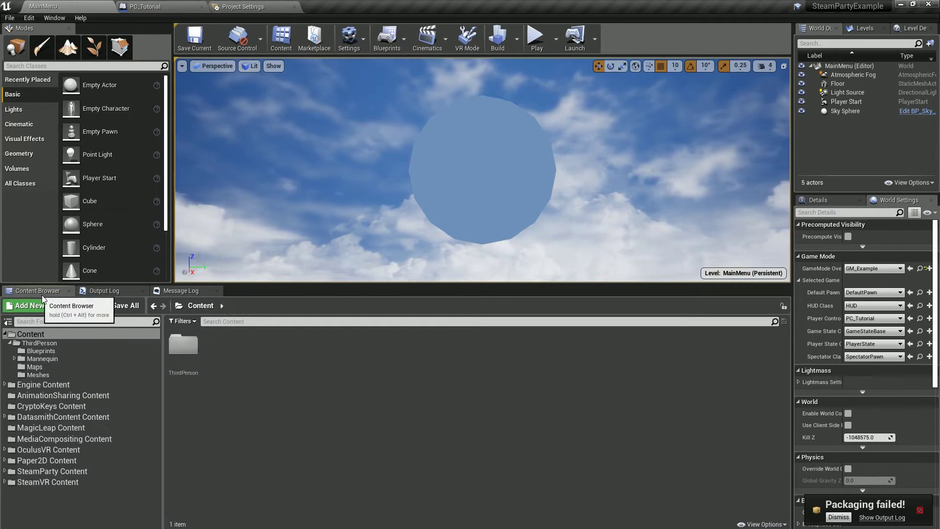
pyautogui.click(41, 351)
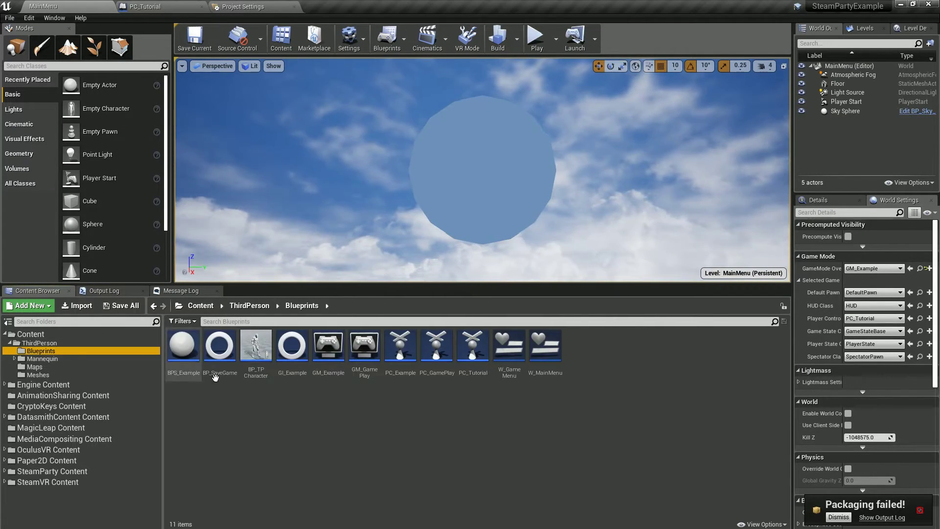
pyautogui.click(472, 365)
pyautogui.press('F2')
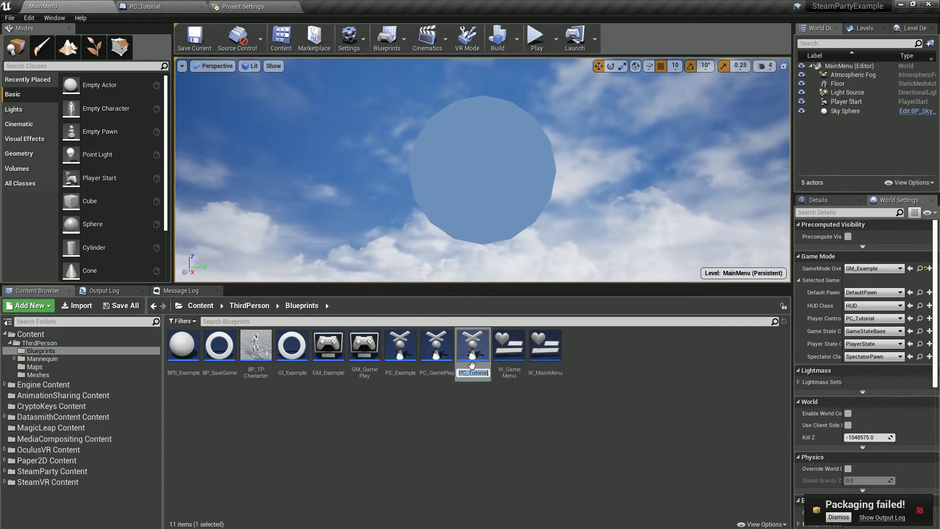
pyautogui.click(578, 461)
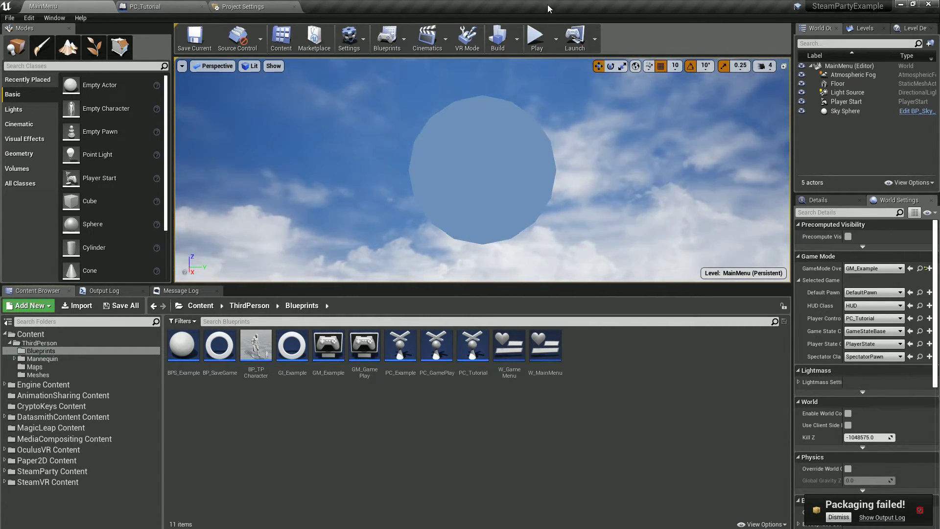
pyautogui.moveTo(548, 8); pyautogui.dragTo(685, 118)
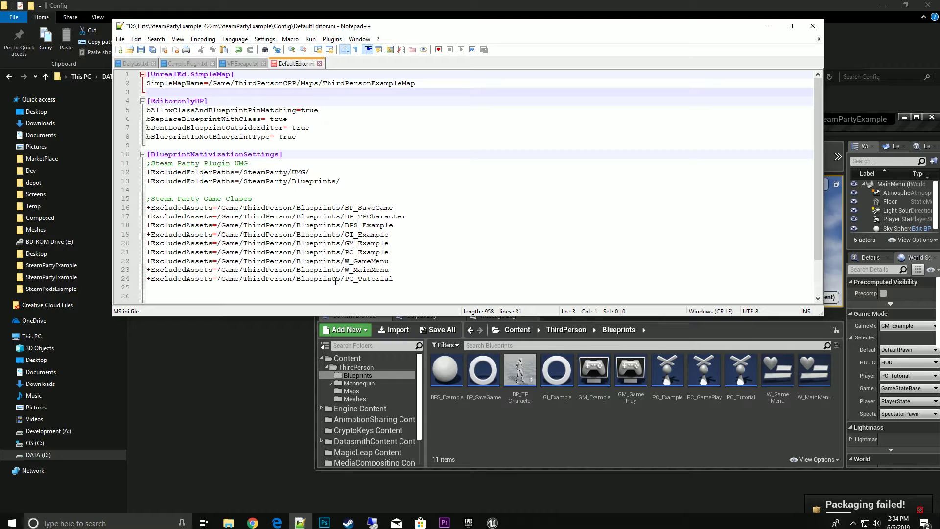
# Check the PC_Tutorial name on line 24 and save DefaultEditor.ini.
pyautogui.click(369, 284)
pyautogui.doubleClick(371, 279)
pyautogui.press('End')
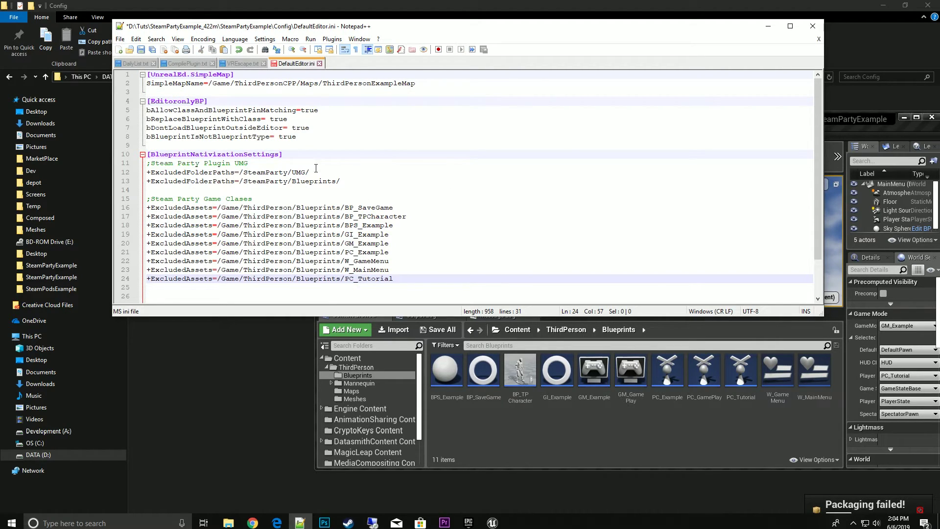
pyautogui.click(142, 50)
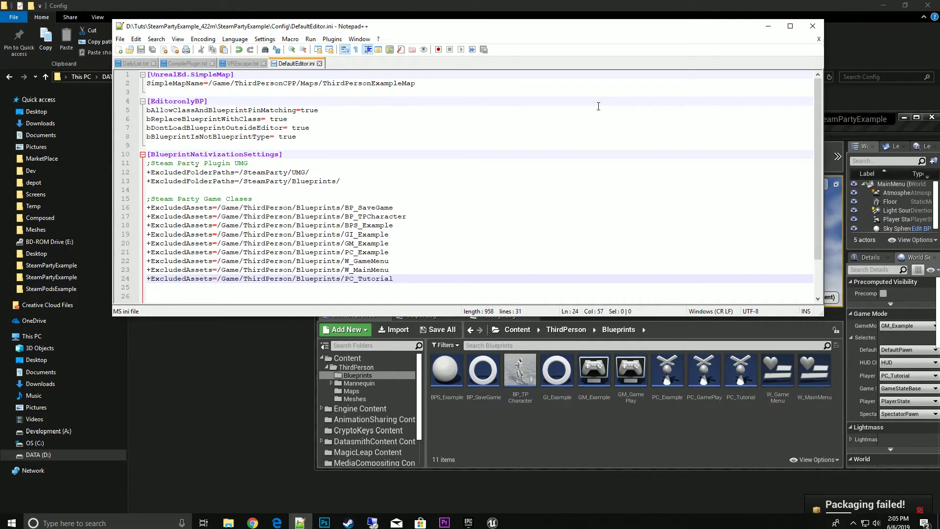
pyautogui.moveTo(579, 27); pyautogui.dragTo(550, 44)
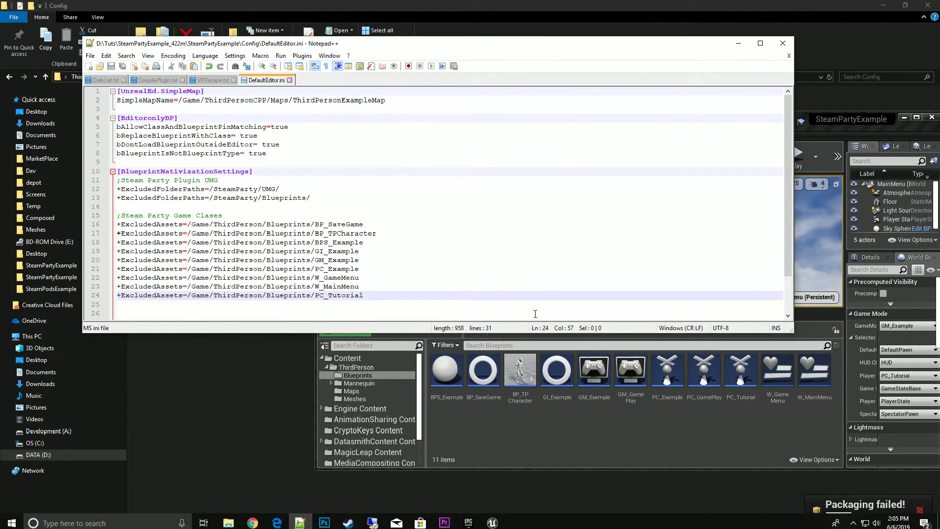